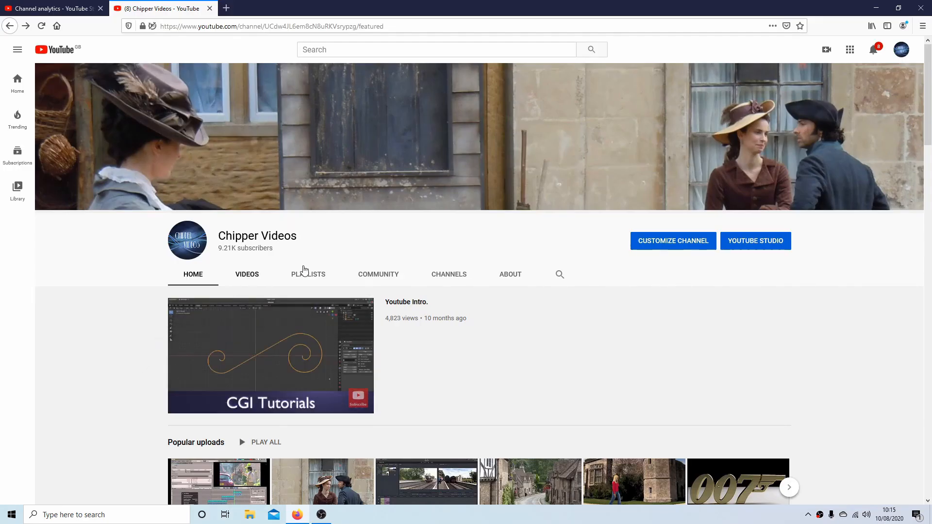
# Browse the playlists of the Chipper Videos channel.
pyautogui.click(308, 274)
pyautogui.moveTo(927, 152); pyautogui.dragTo(930, 208)
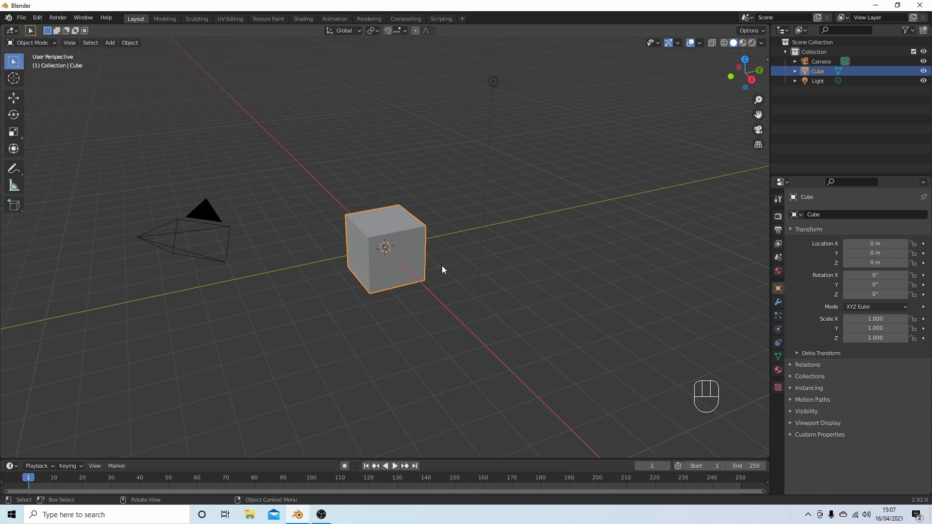
# Add a Bevel modifier to the default cube, working in the front orthographic view.
pyautogui.press('KP_1')
pyautogui.scroll(3, 440, 272)
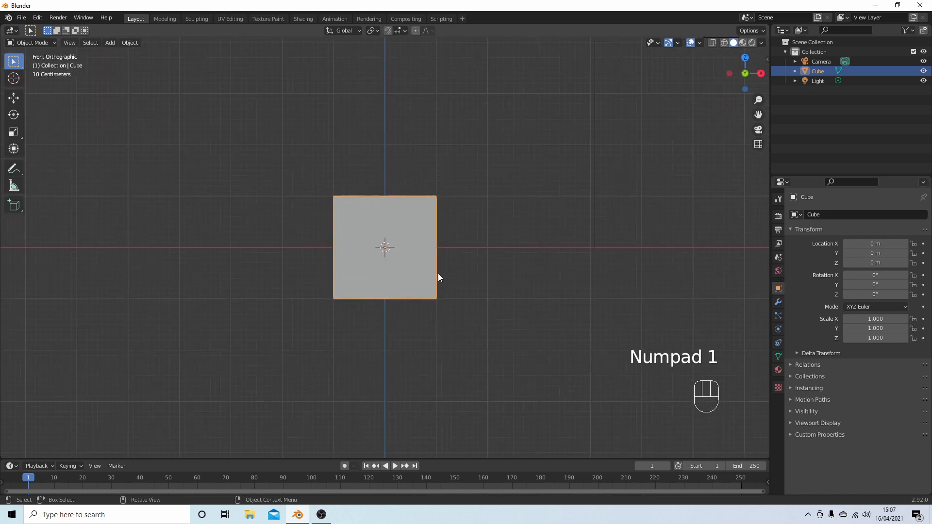
pyautogui.scroll(2, 426, 274)
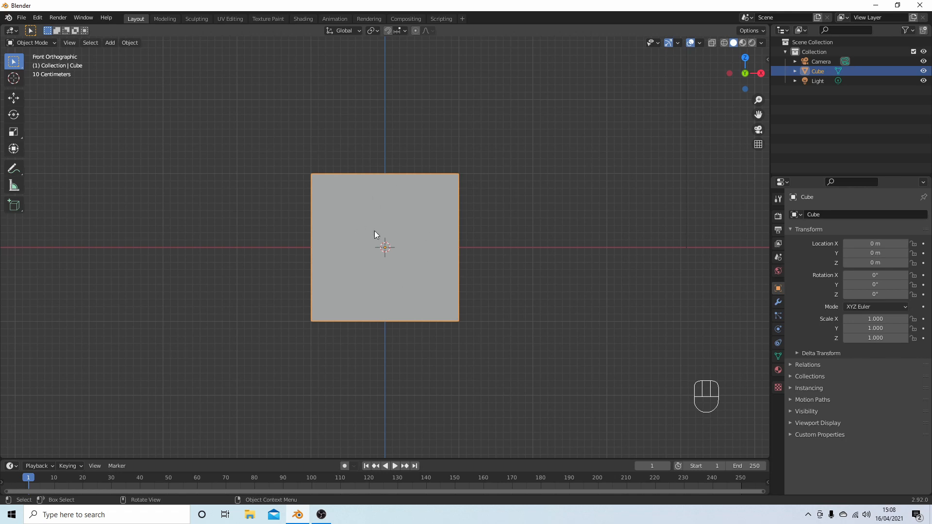
pyautogui.click(779, 302)
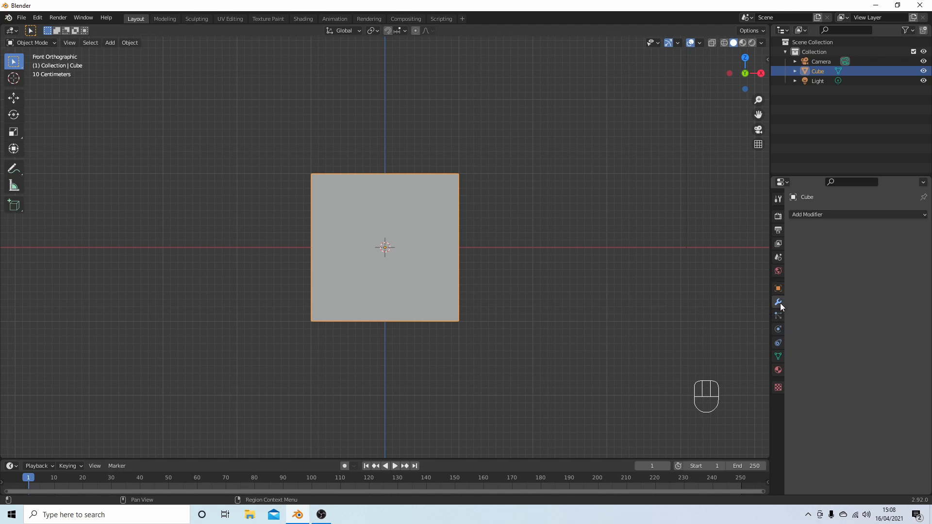
pyautogui.click(818, 214)
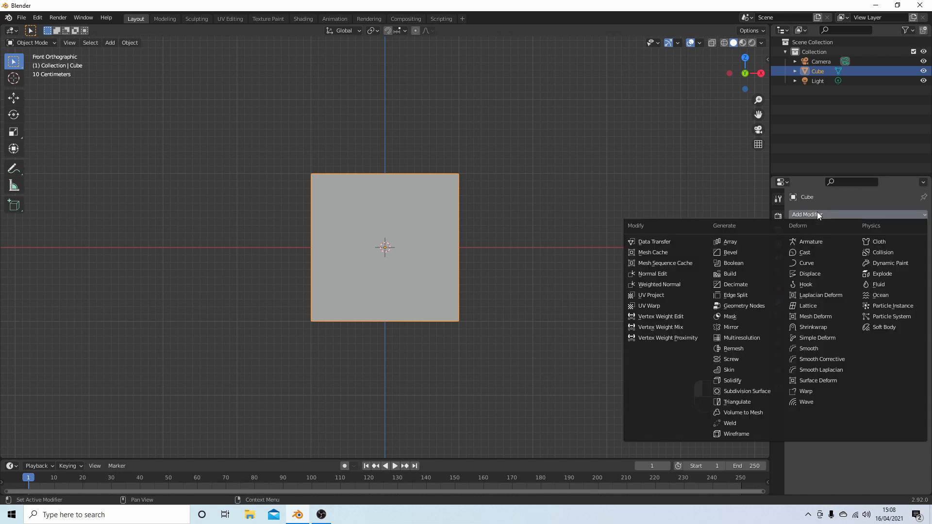
pyautogui.click(733, 252)
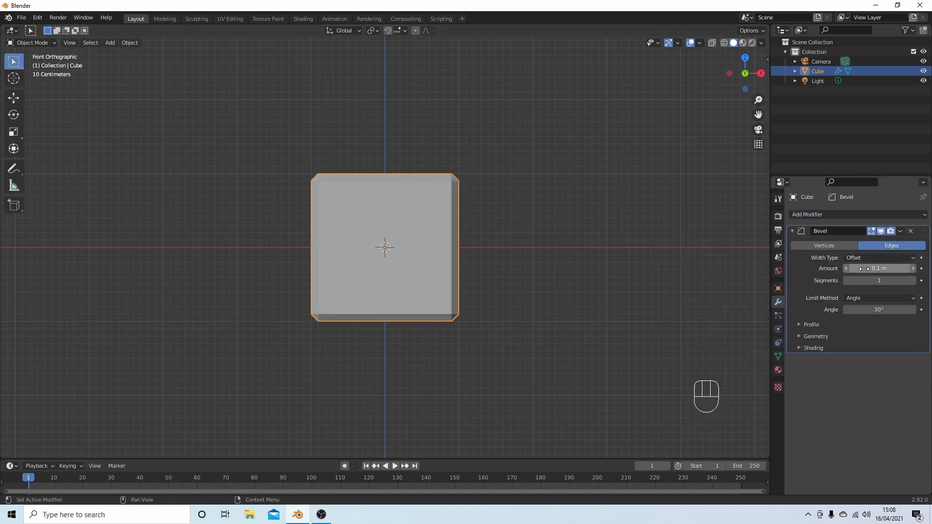
# Set the cube's bevel amount to 0.25 m with 8 segments and apply the modifier.
pyautogui.moveTo(874, 270); pyautogui.dragTo(902, 269)
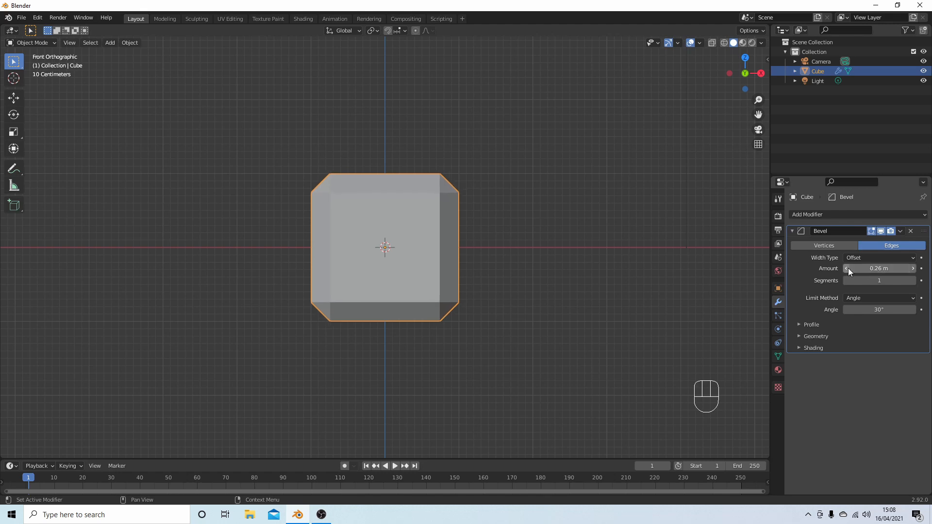
pyautogui.click(848, 267)
pyautogui.scroll(2, 414, 210)
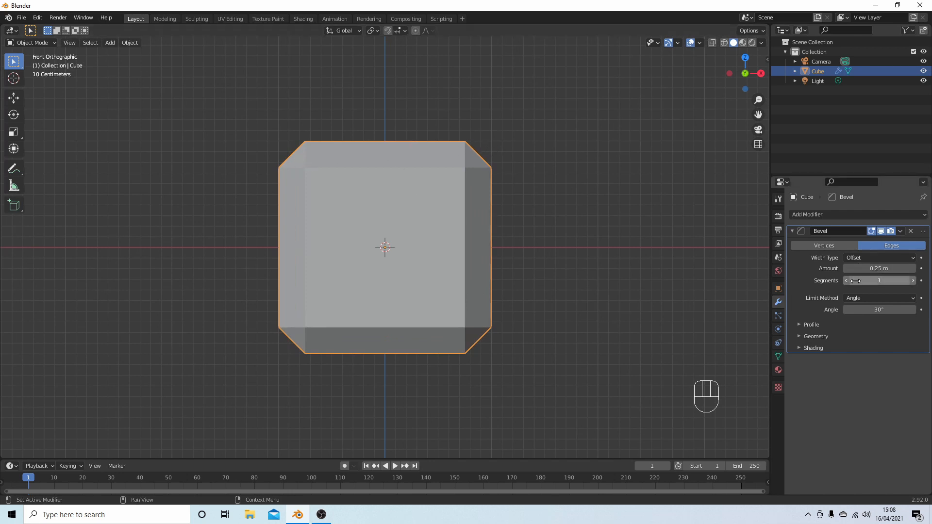
pyautogui.moveTo(857, 281); pyautogui.dragTo(892, 281)
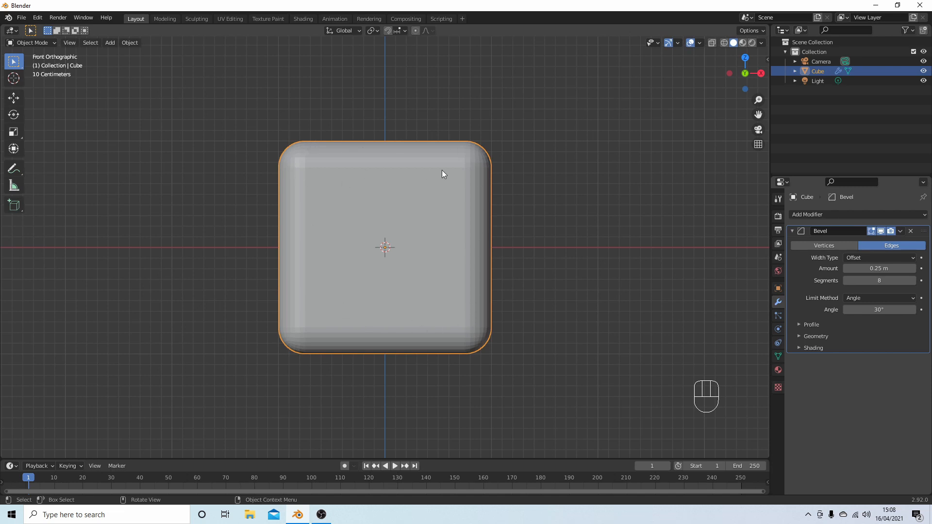
pyautogui.click(900, 231)
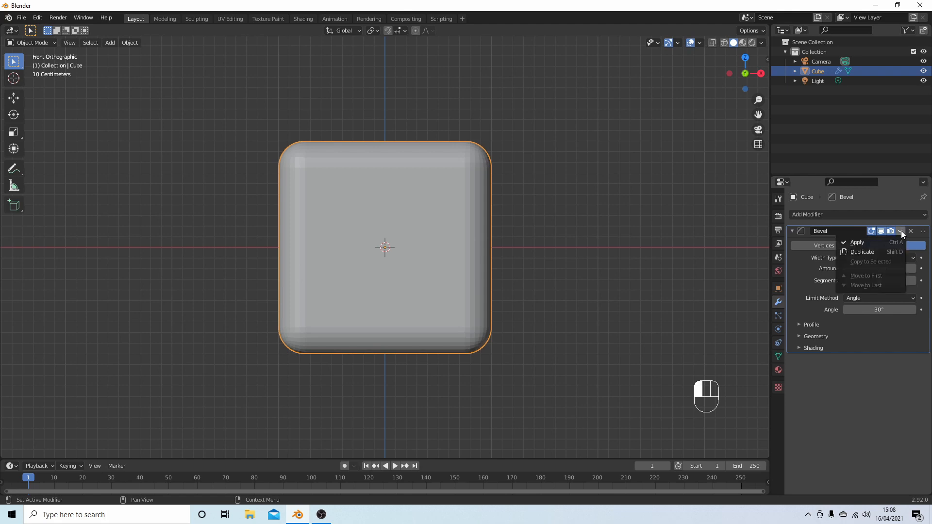
pyautogui.click(858, 243)
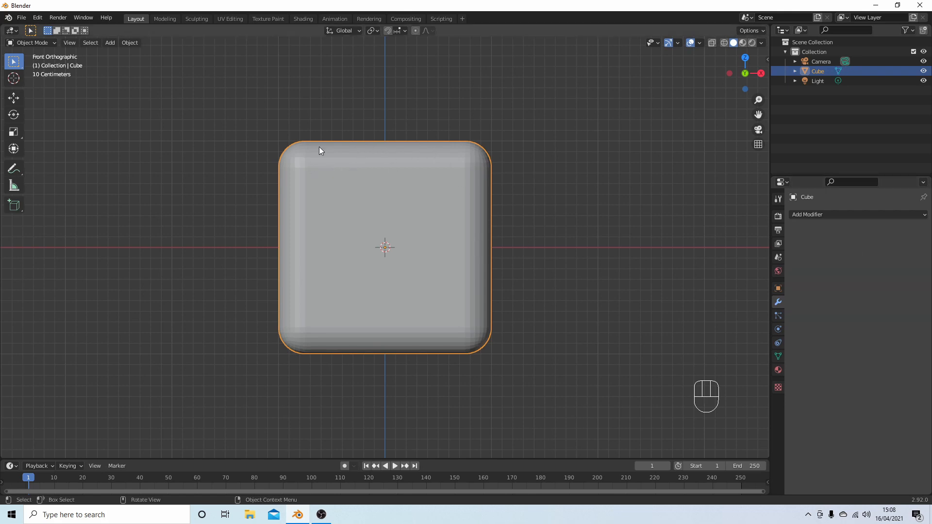
# In wireframe Edit Mode and front view, select all vertices at the cube's negative X end and move them outward along X to lengthen it.
pyautogui.moveTo(509, 153); pyautogui.dragTo(509, 183, button='middle')
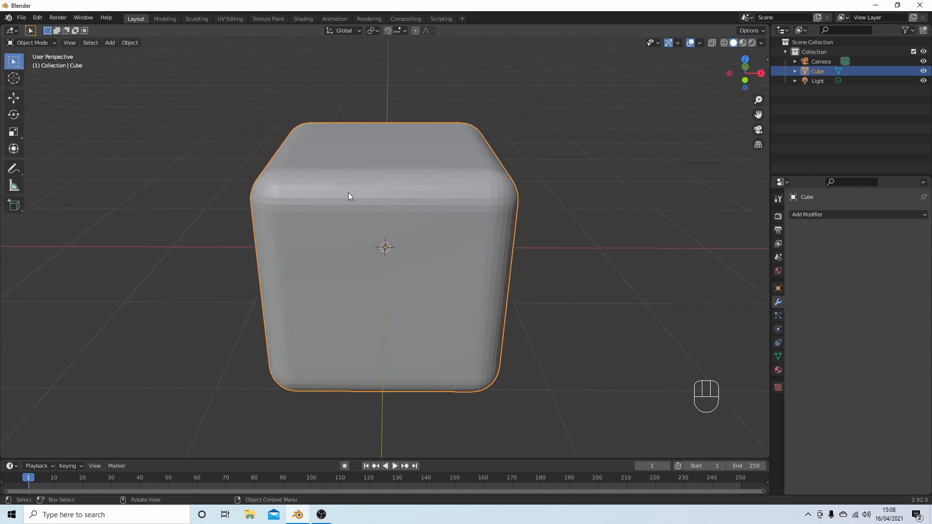
pyautogui.moveTo(348, 194); pyautogui.dragTo(346, 176, button='middle')
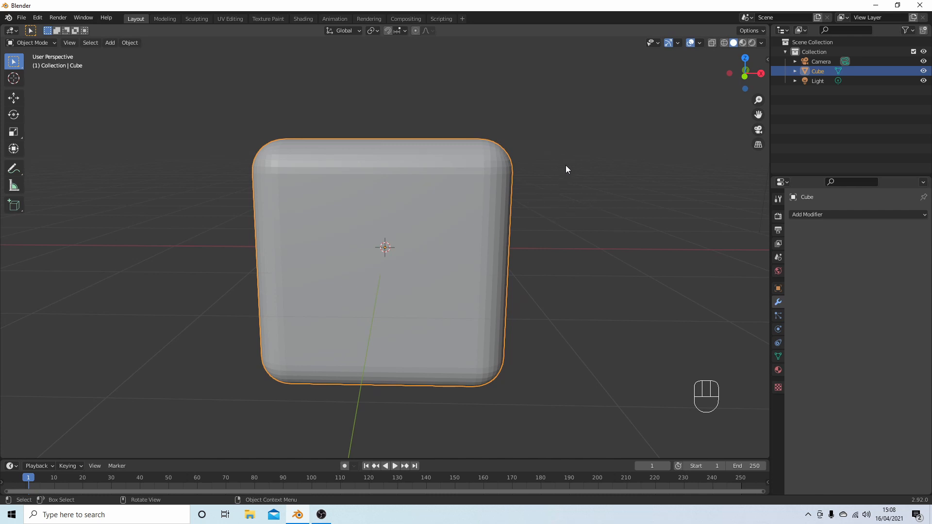
pyautogui.press('Tab')
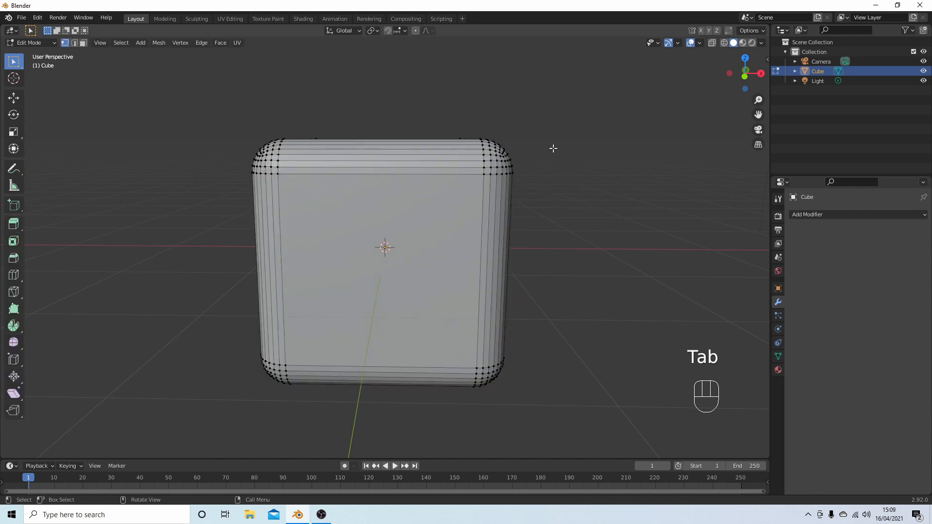
pyautogui.press('z')
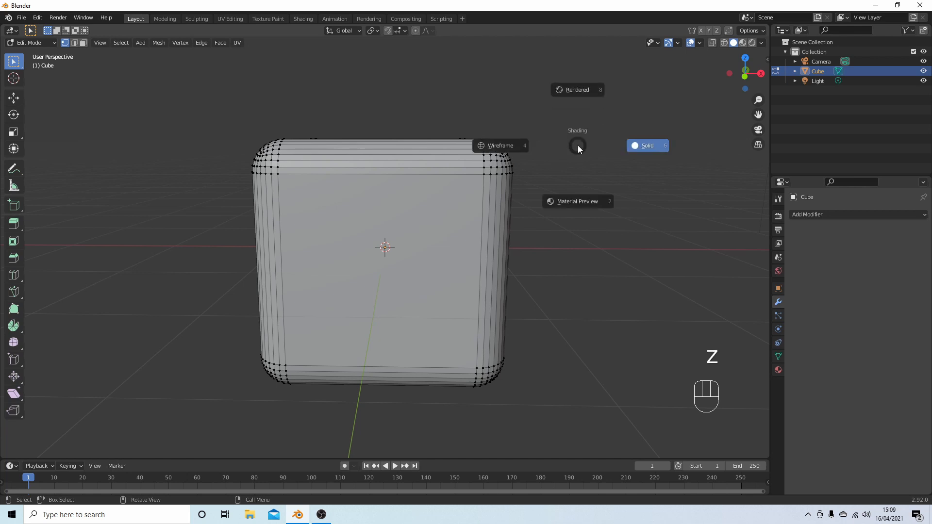
pyautogui.click(512, 145)
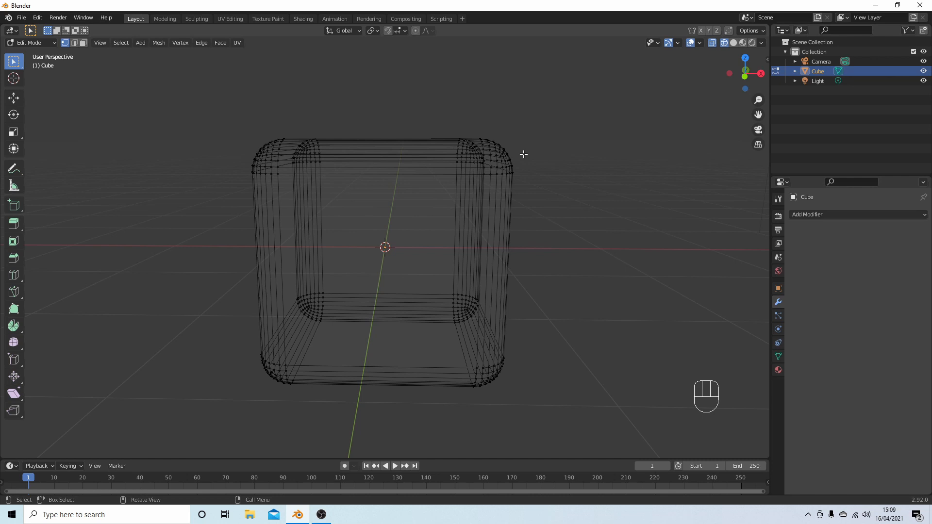
pyautogui.press('KP_1')
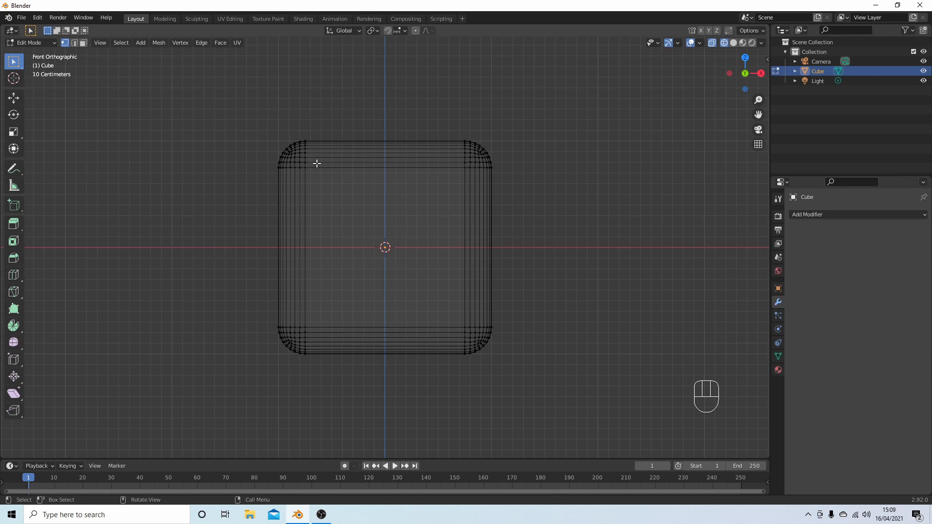
pyautogui.click(249, 119)
pyautogui.moveTo(249, 120); pyautogui.dragTo(323, 377)
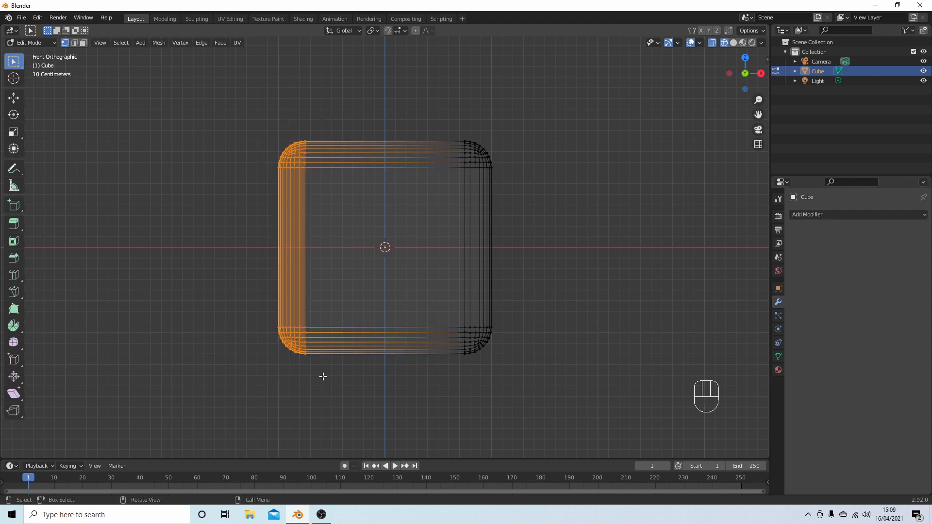
pyautogui.click(13, 99)
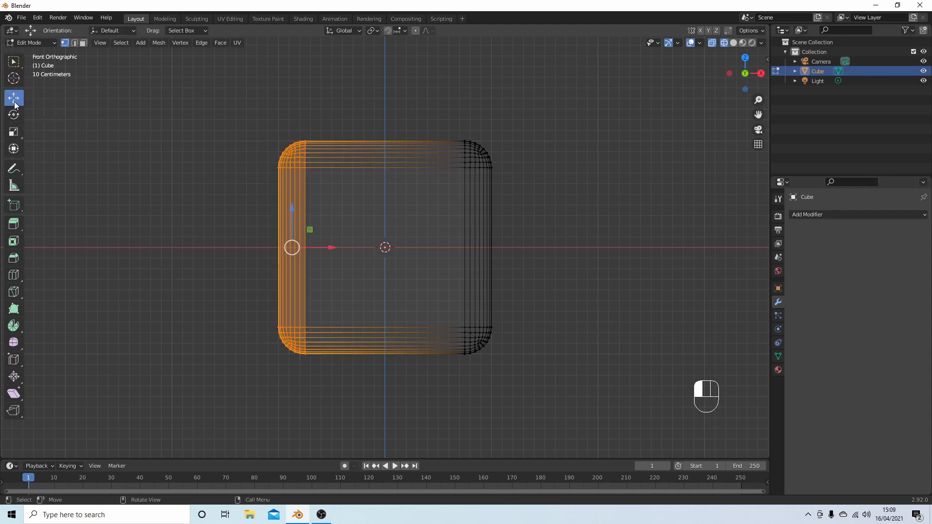
pyautogui.moveTo(334, 247); pyautogui.dragTo(178, 242)
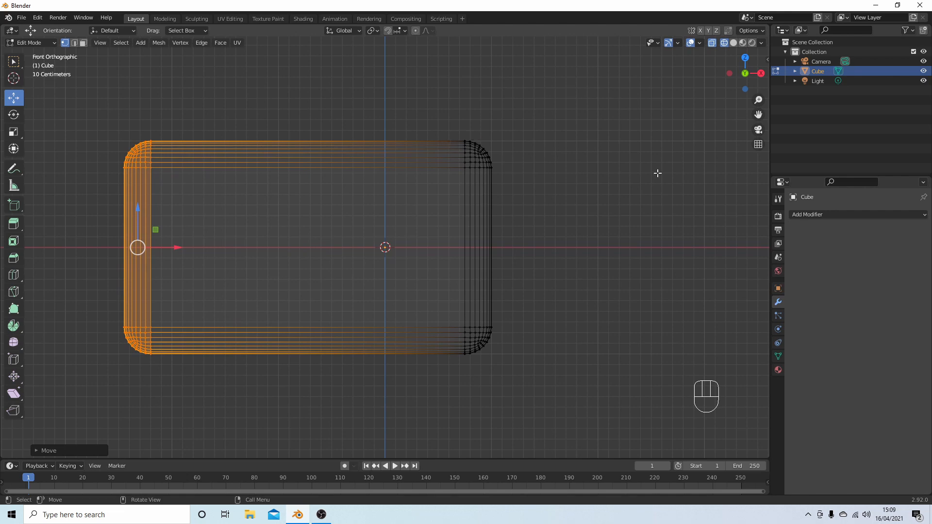
# In right view, move the vertices at the negative Y end outward along Y, and return to solid shading in Object Mode.
pyautogui.press('KP_3')
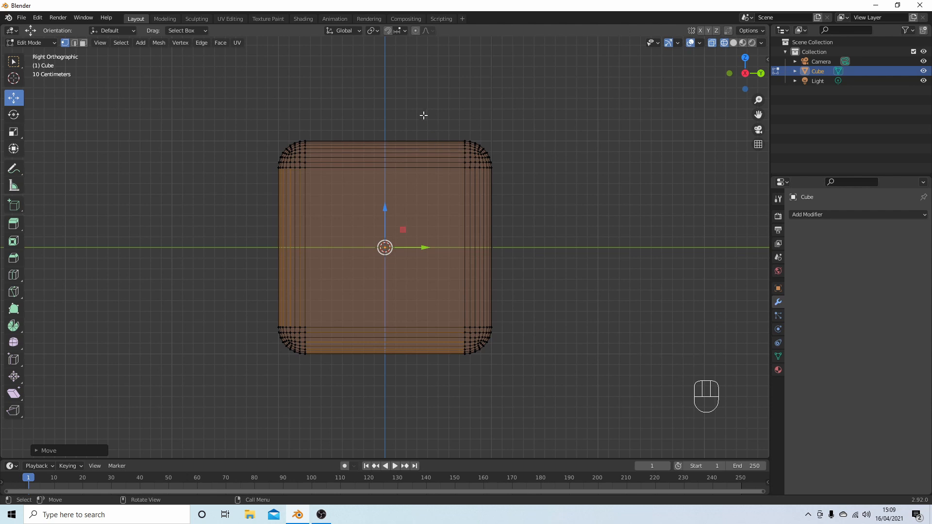
pyautogui.moveTo(348, 131); pyautogui.dragTo(256, 369)
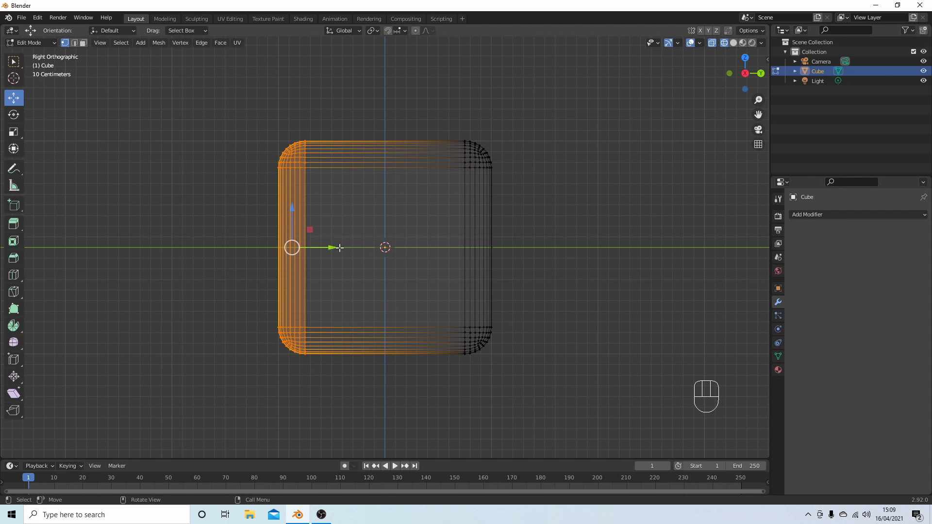
pyautogui.moveTo(332, 247); pyautogui.dragTo(252, 248)
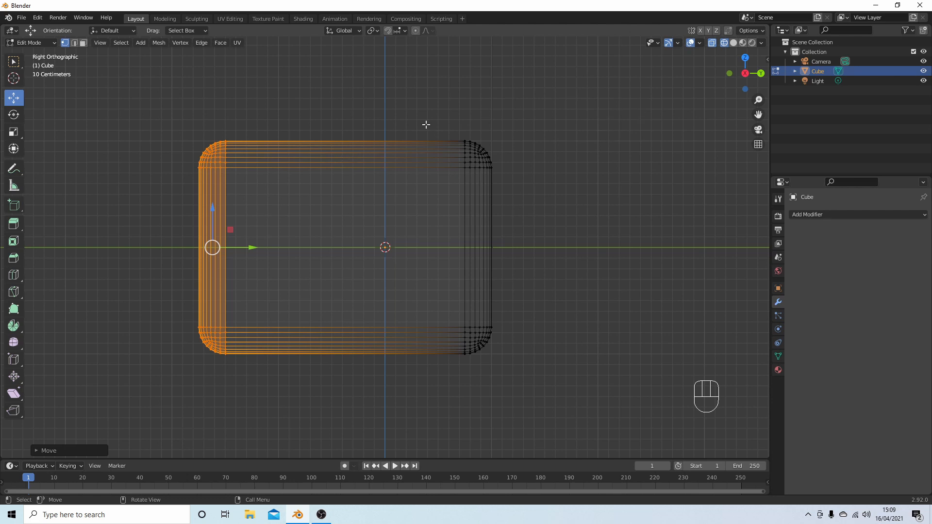
pyautogui.click(733, 43)
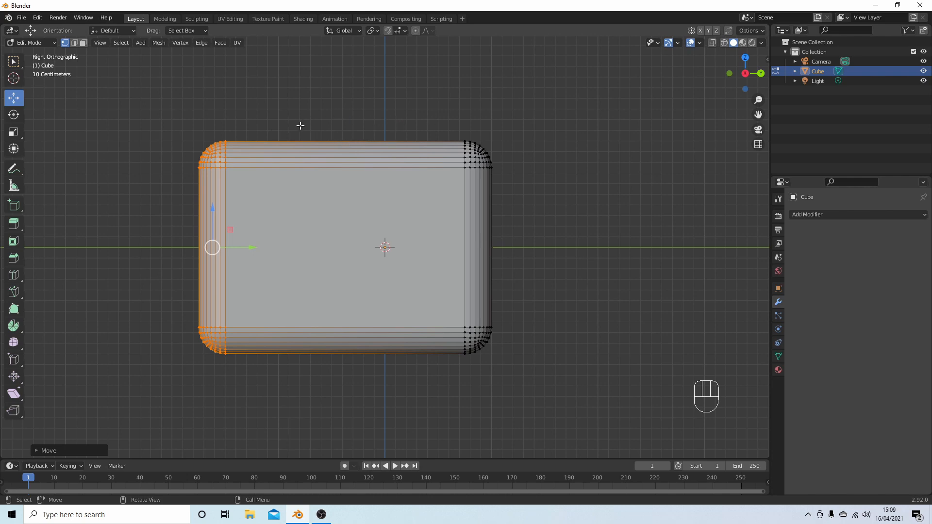
pyautogui.press('Tab')
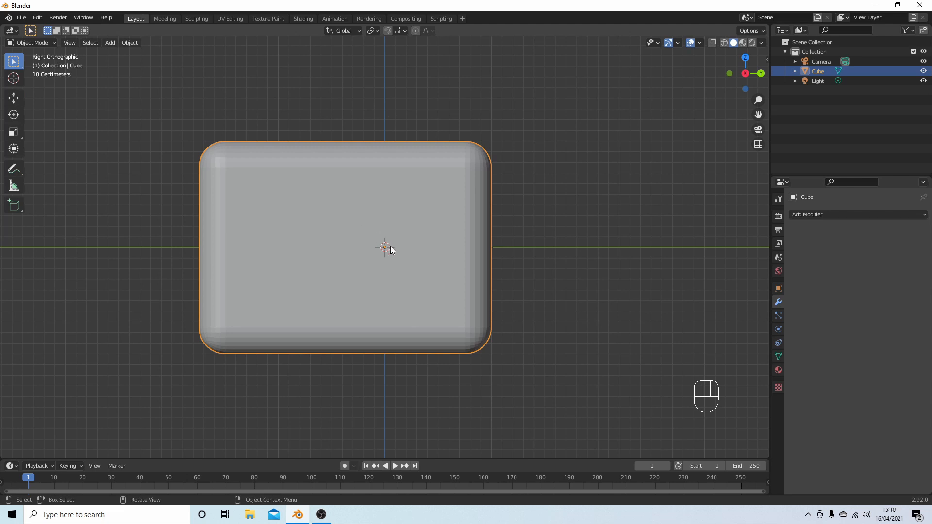
# Set the stretched box's origin to its geometry and snap the box to the 3D cursor.
pyautogui.click(133, 43)
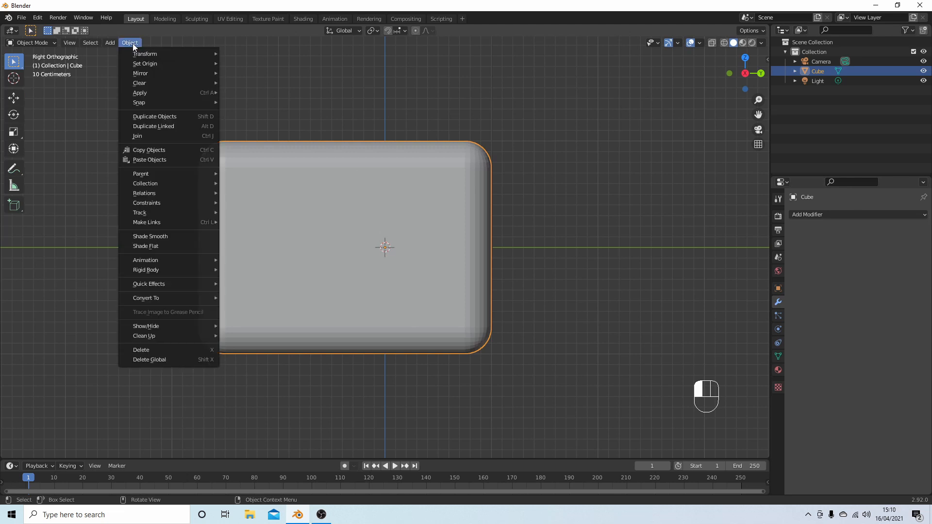
pyautogui.moveTo(136, 63)
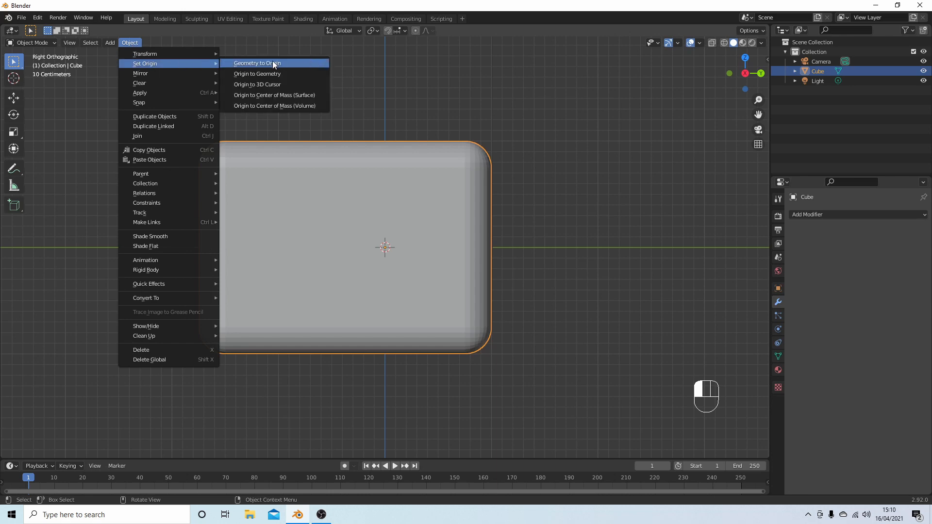
pyautogui.click(268, 75)
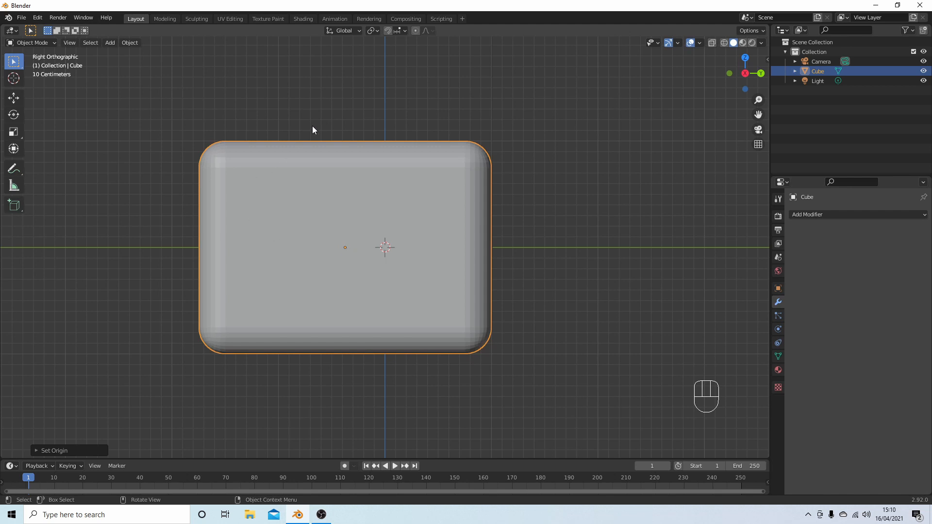
pyautogui.press('shift')
pyautogui.hotkey('shift', 's')
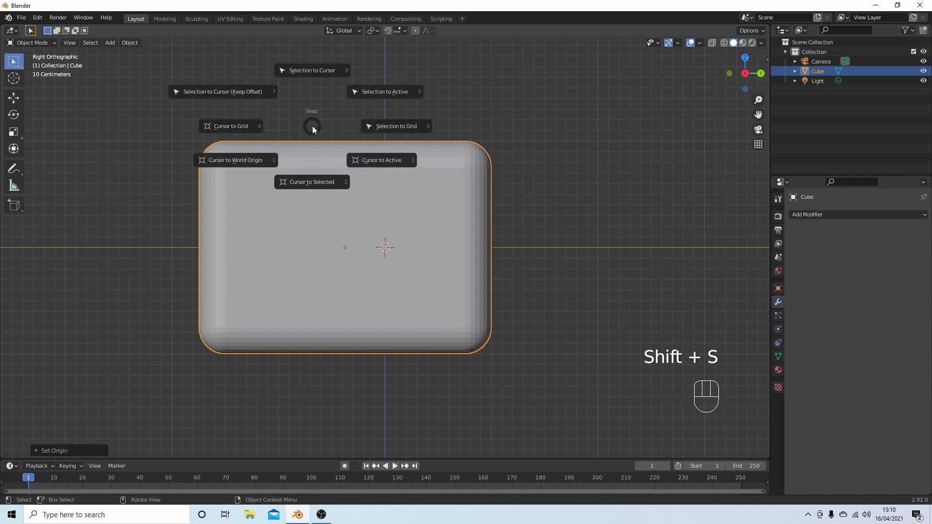
pyautogui.click(311, 71)
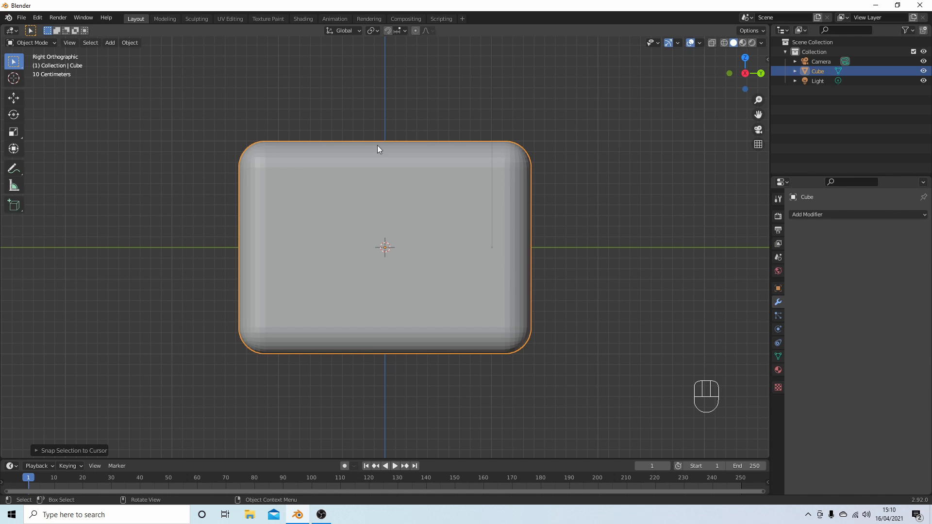
# Apply smooth shading to the rounded box.
pyautogui.rightClick(377, 162)
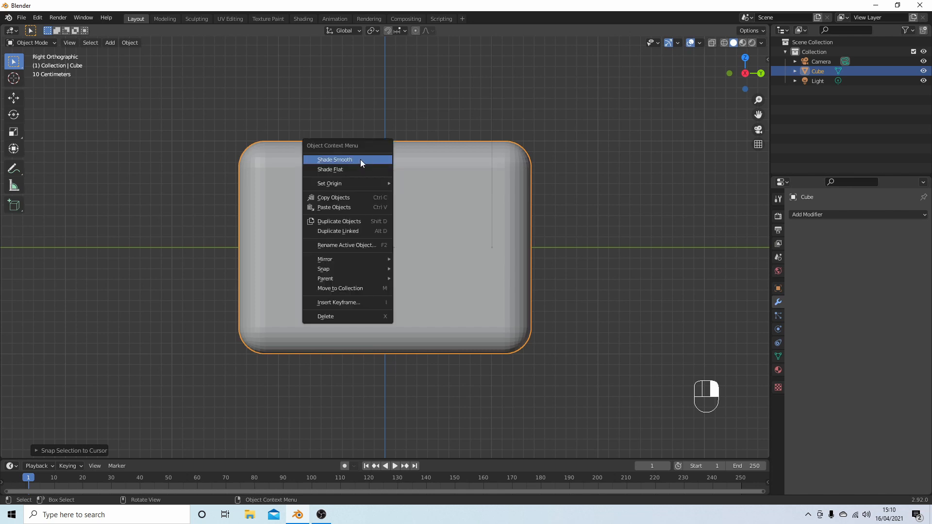
pyautogui.click(360, 161)
pyautogui.moveTo(403, 158); pyautogui.dragTo(289, 238, button='middle')
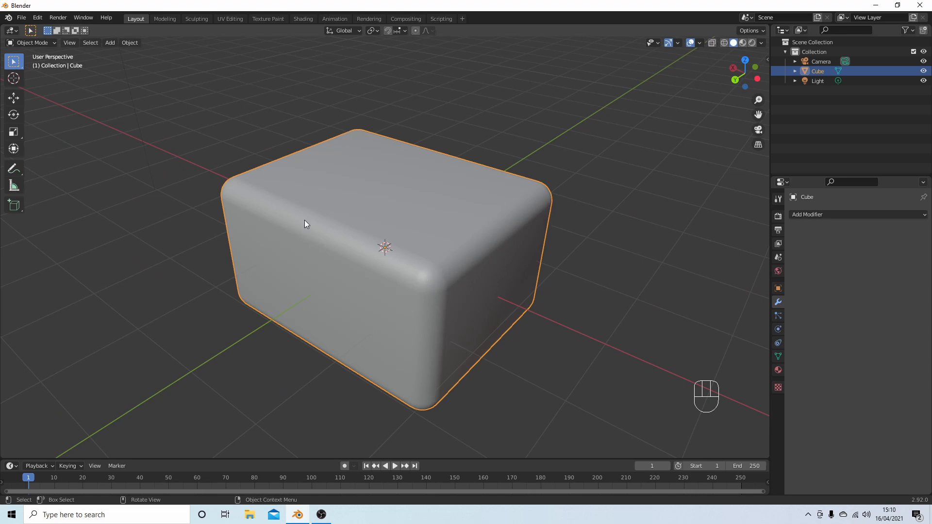
pyautogui.moveTo(306, 221); pyautogui.dragTo(341, 203, button='middle')
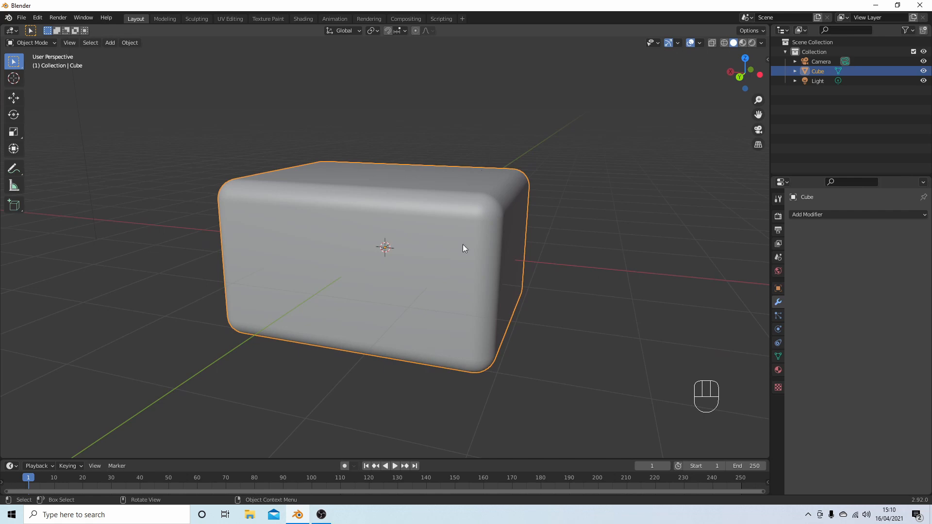
pyautogui.moveTo(585, 199); pyautogui.dragTo(553, 228, button='middle')
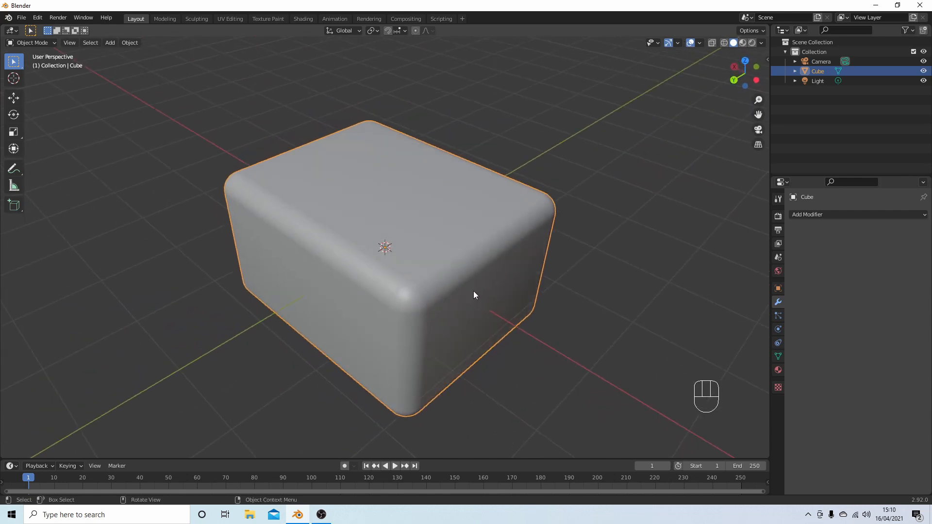
pyautogui.moveTo(473, 295); pyautogui.dragTo(488, 258, button='middle')
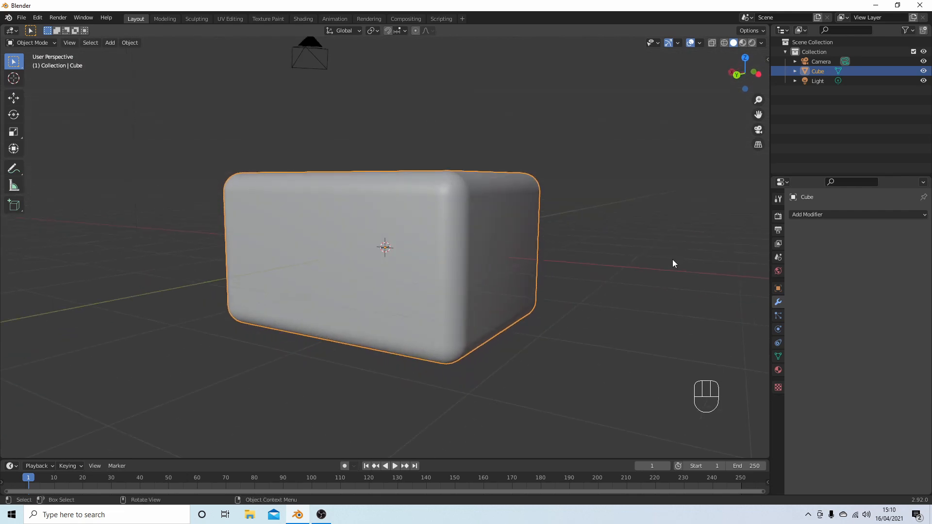